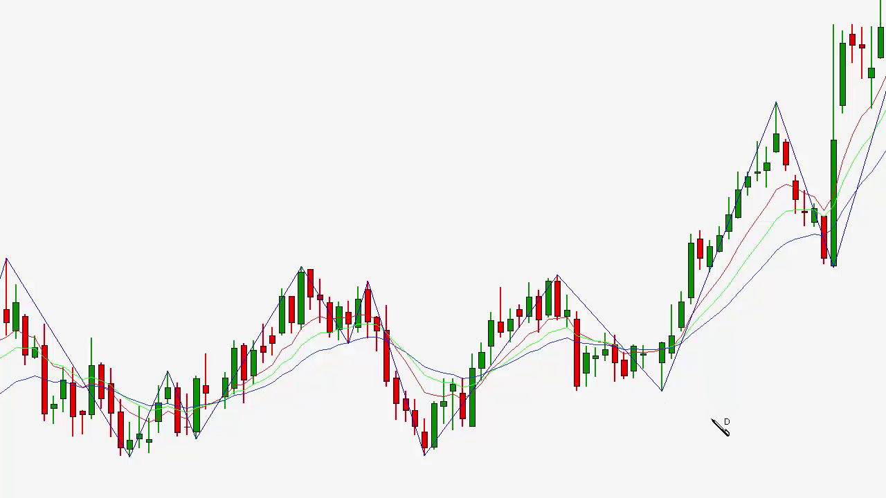
Step: Draw a price-labelled fan and an R0–R6 style fan from the second twin high through the 159.59375 low and 165.53125 high, deleting each
click(735, 408)
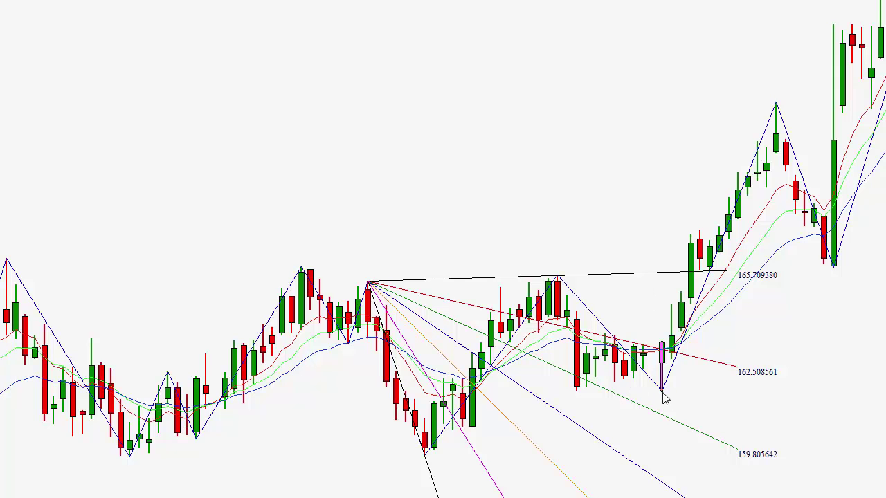
click(372, 299)
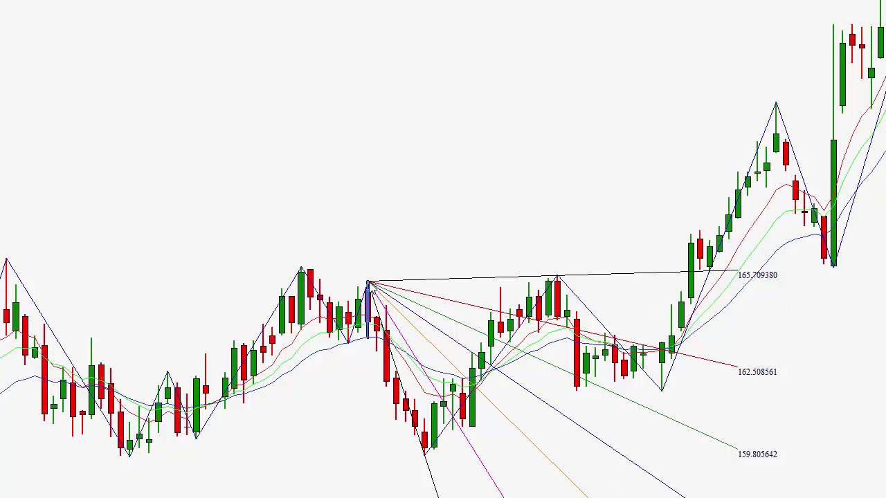
key(Delete)
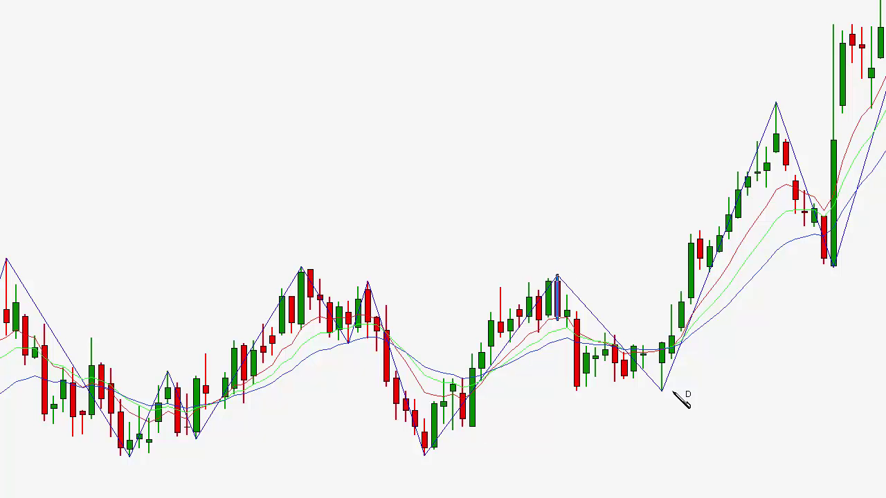
click(722, 404)
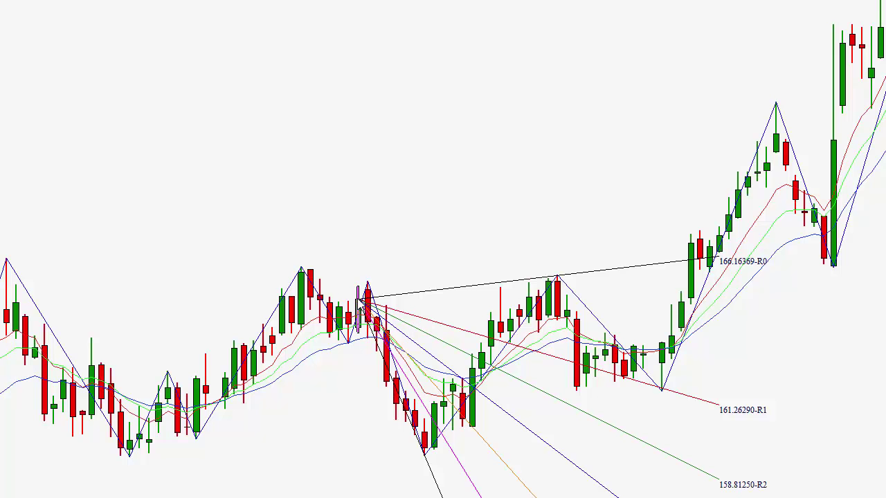
key(Delete)
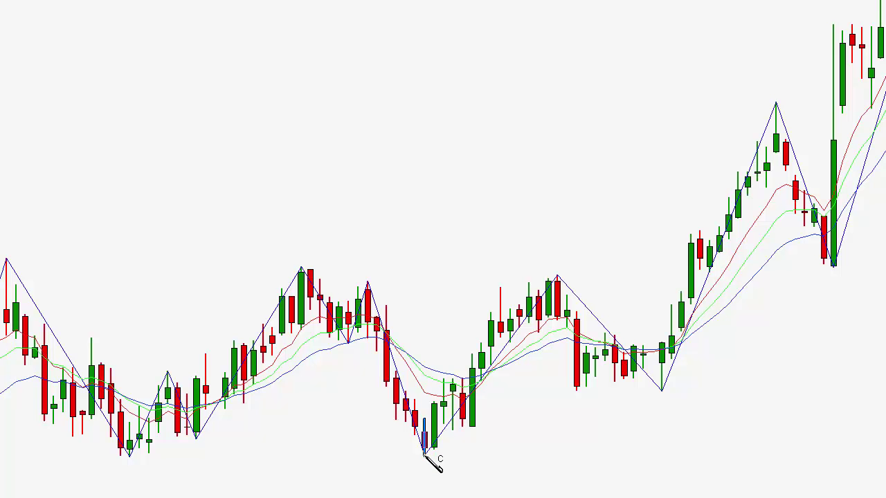
Step: Draw a price-labelled fan and an R-labelled fan from the swing low starting the rally, through the first twin high and 159.59375 low, deleting each
click(604, 252)
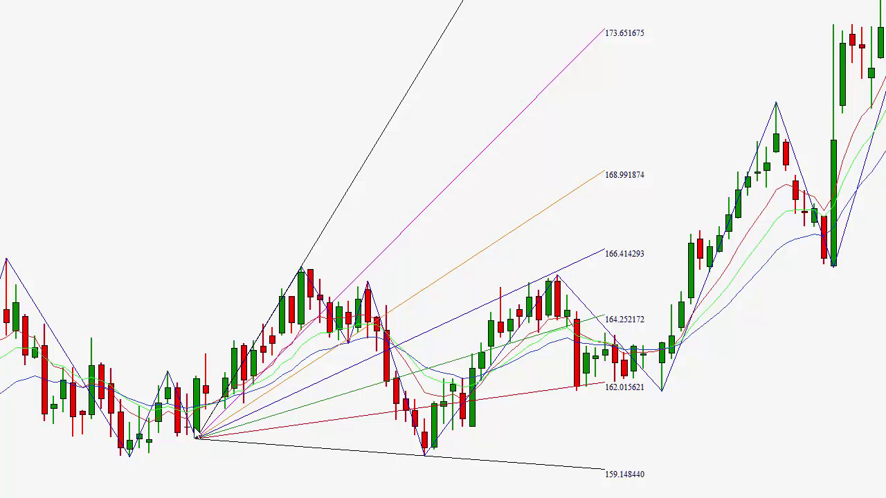
click(197, 437)
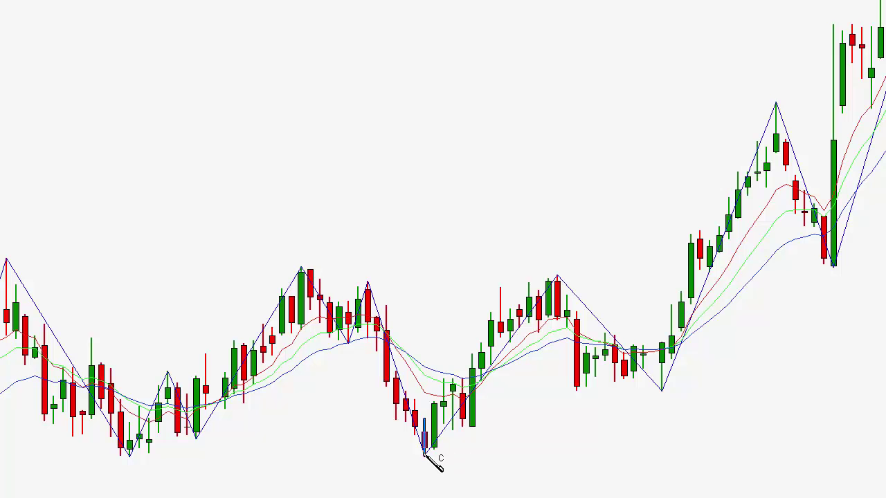
click(605, 257)
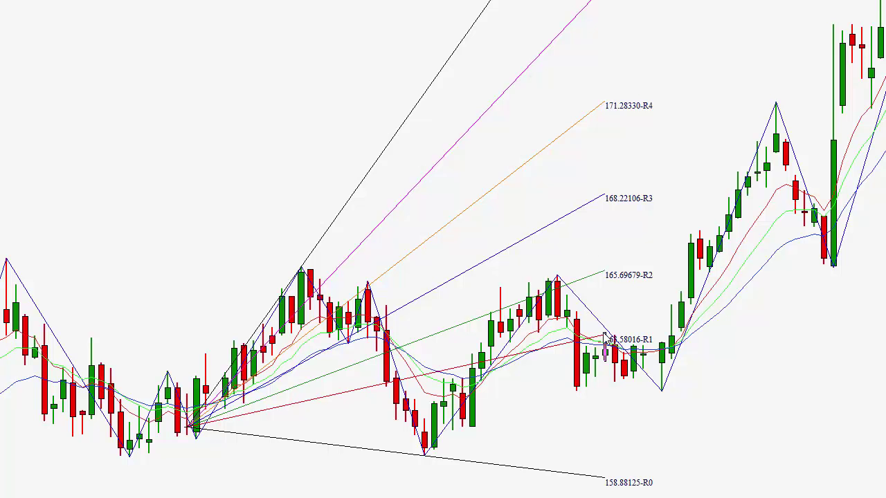
double_click(194, 430)
key(Delete)
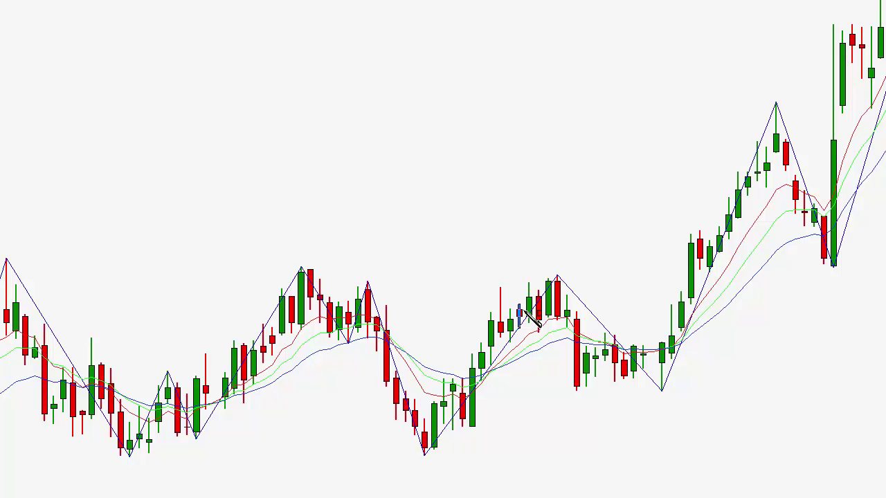
Step: Draw both fan types from the earliest deep low through the first twin high and 159.59375 low, ending at the 165.53125 high, deleting each
click(560, 277)
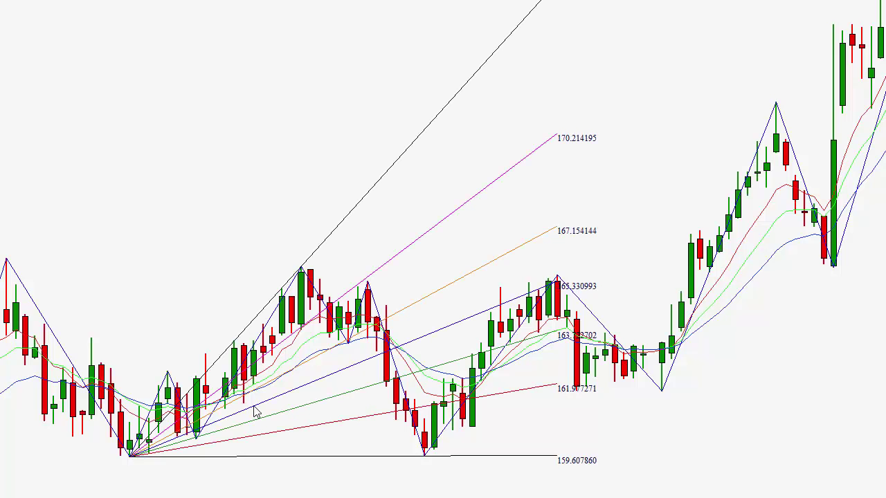
click(129, 458)
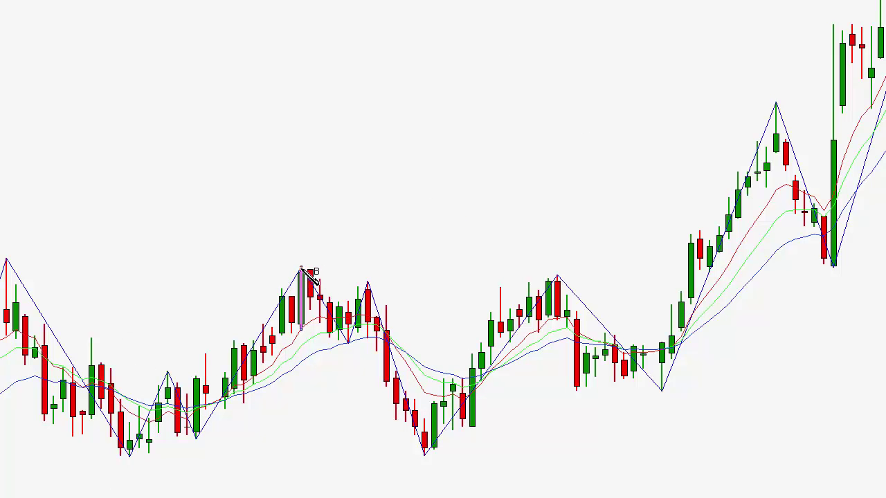
click(559, 275)
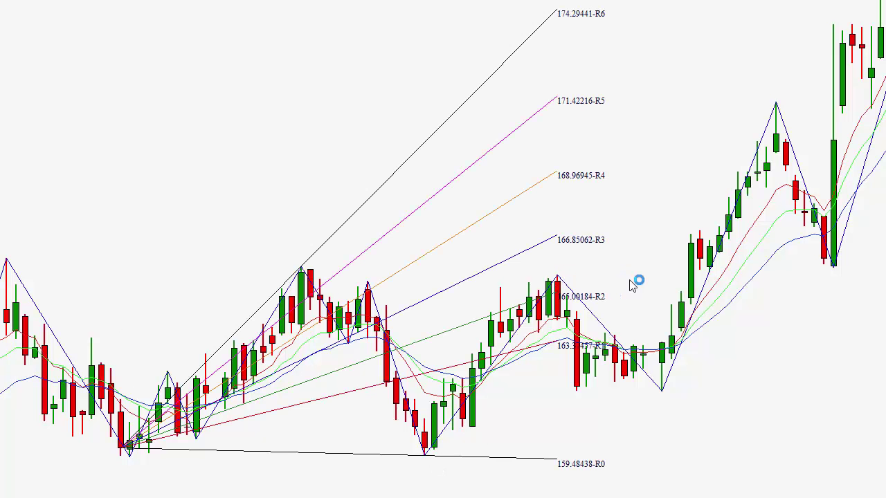
click(124, 451)
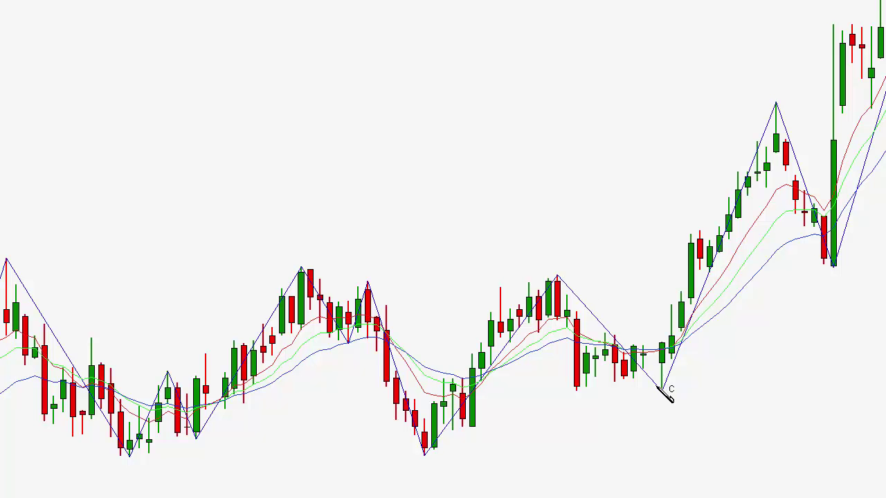
Step: Draw a price-labelled fan from the 159.59375 low through the 165.53125 high and next low, ending at the following peak, and delete it
click(775, 103)
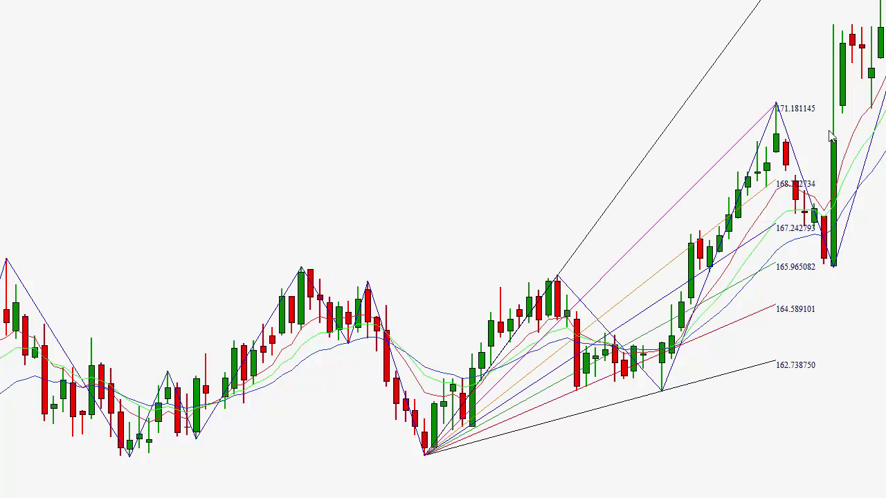
click(423, 454)
key(Delete)
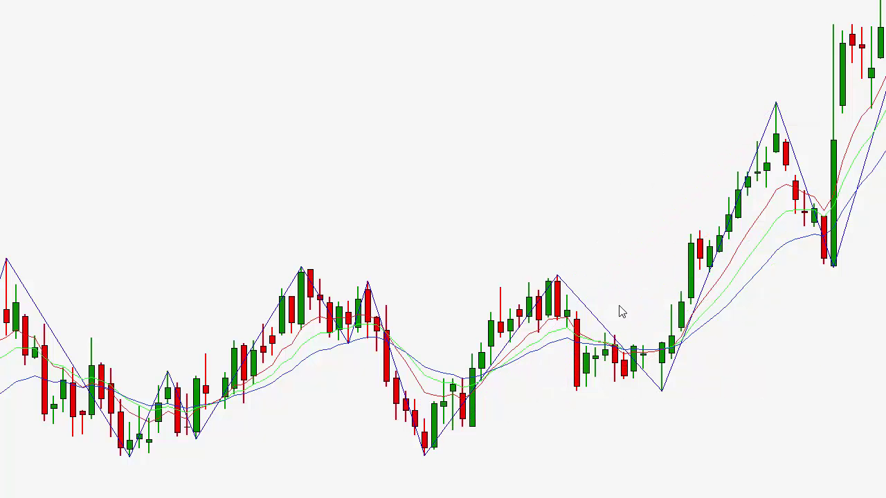
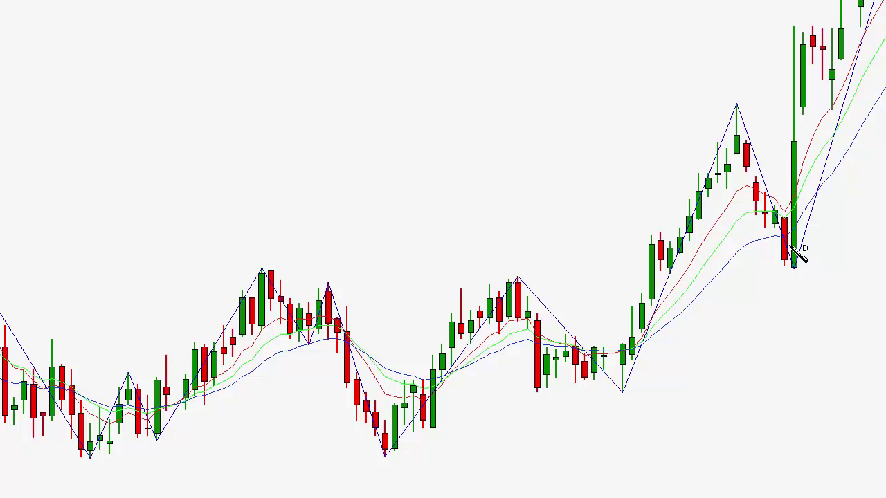
Step: Draw both fan types from the 165.53125 high through the next low and peak, ending at the pullback low, deleting each
click(794, 271)
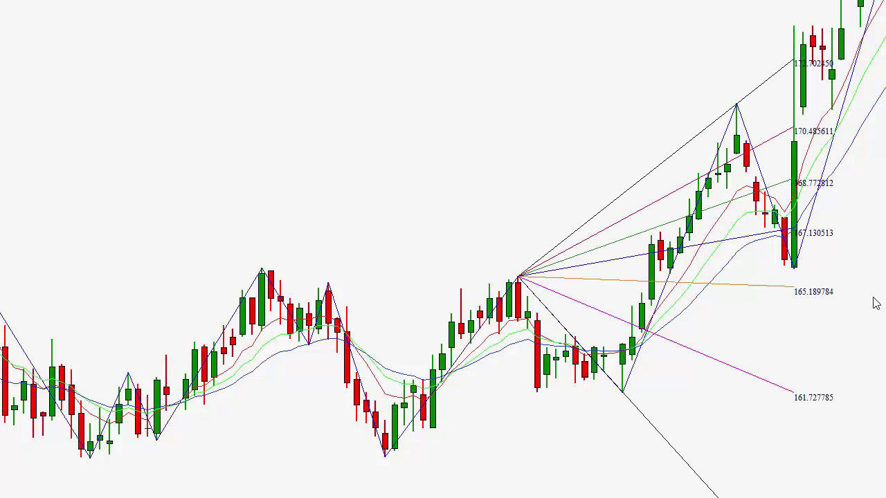
click(519, 285)
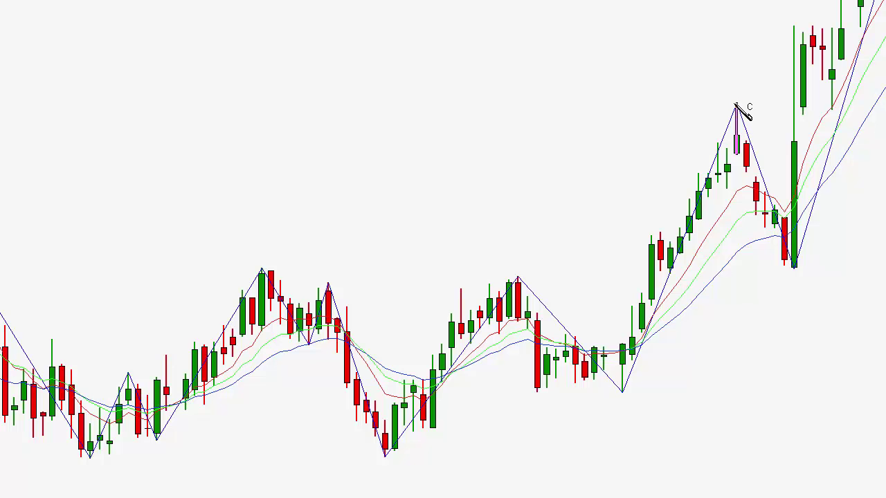
click(795, 272)
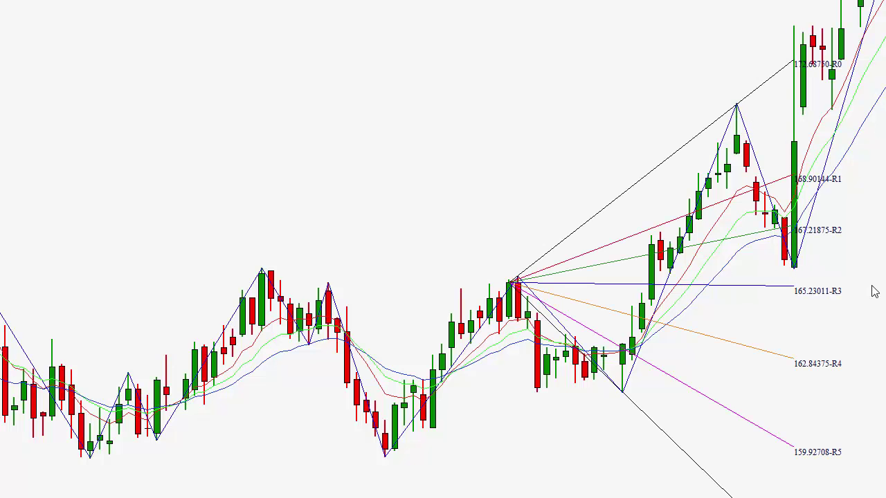
click(511, 282)
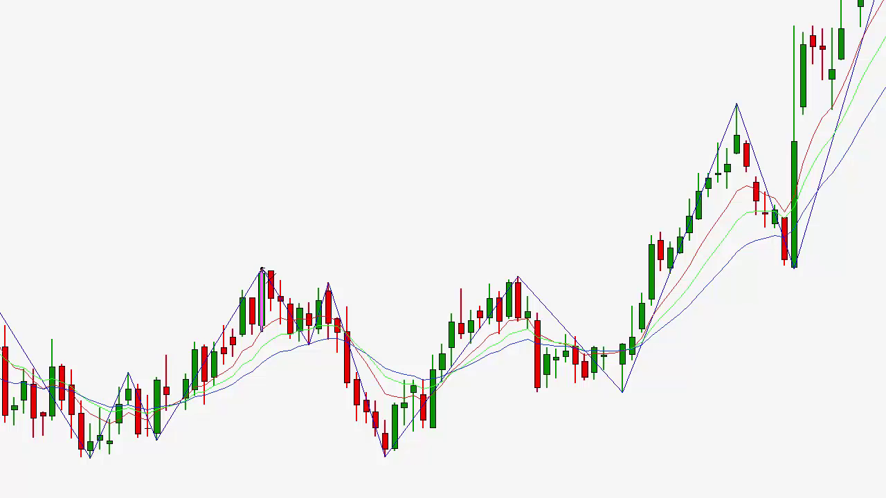
Step: Draw a price-labelled fan from the first twin high through the 159.59375 low and 165.53125 high to the next swing low, and delete it
click(261, 268)
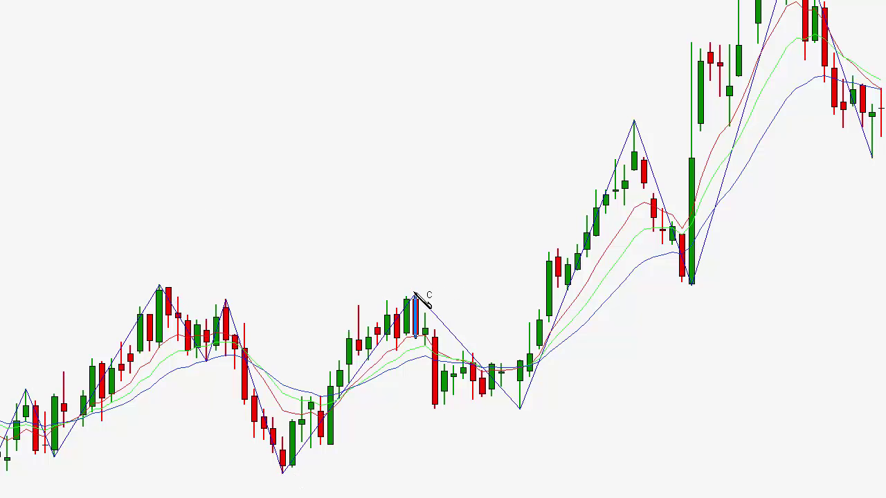
click(523, 408)
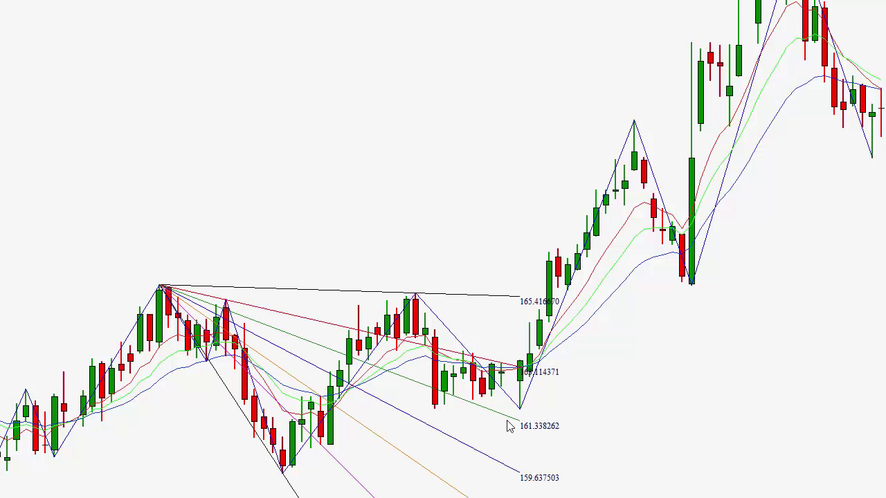
click(162, 291)
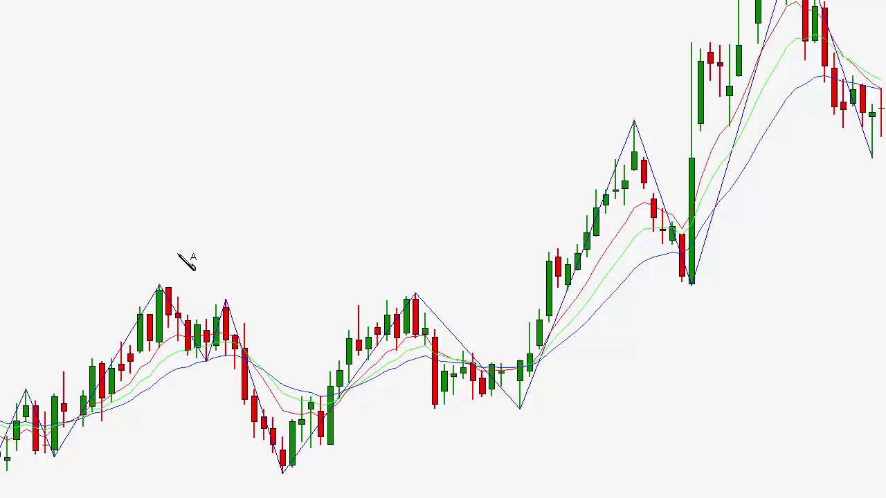
Step: Draw an R-labelled fan from the first twin high through the 159.59375 low and 165.53125 high to the next swing low, and delete it
click(159, 289)
click(286, 473)
click(425, 299)
click(519, 409)
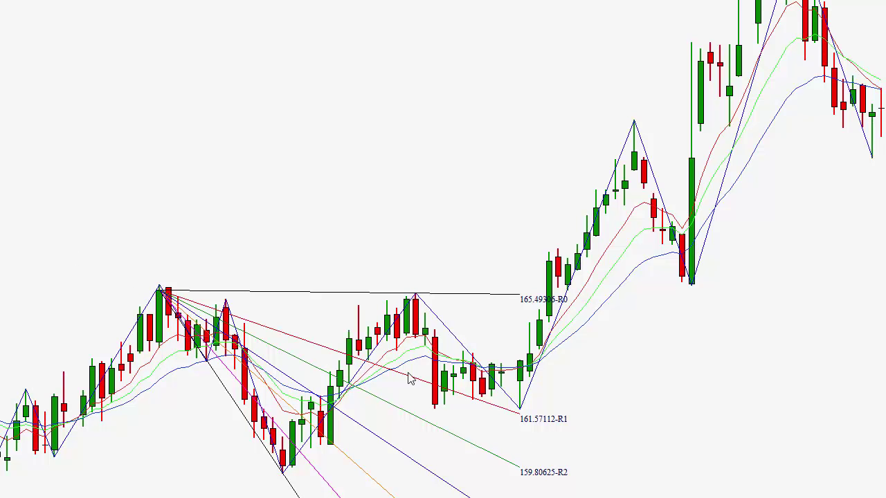
click(162, 293)
key(Delete)
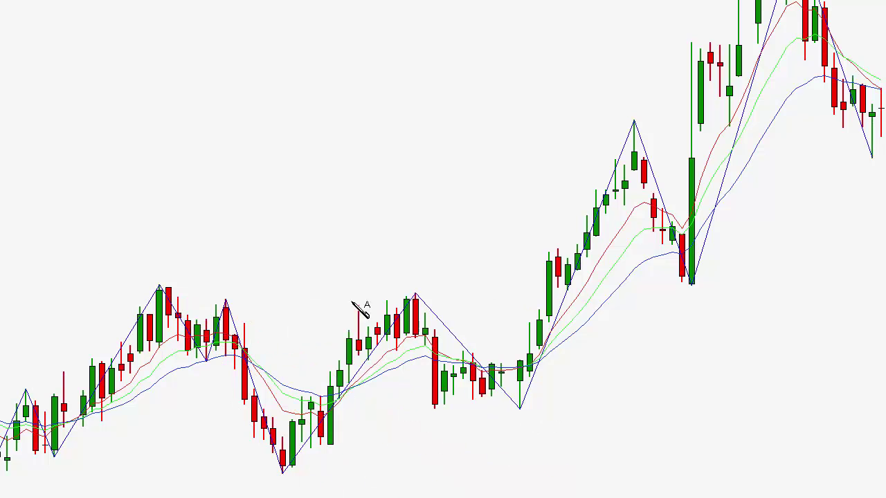
Step: Draw a retracement with .25 to .875 eighth levels from the 159.59375 low to the 165.53125 high, and delete it
click(282, 473)
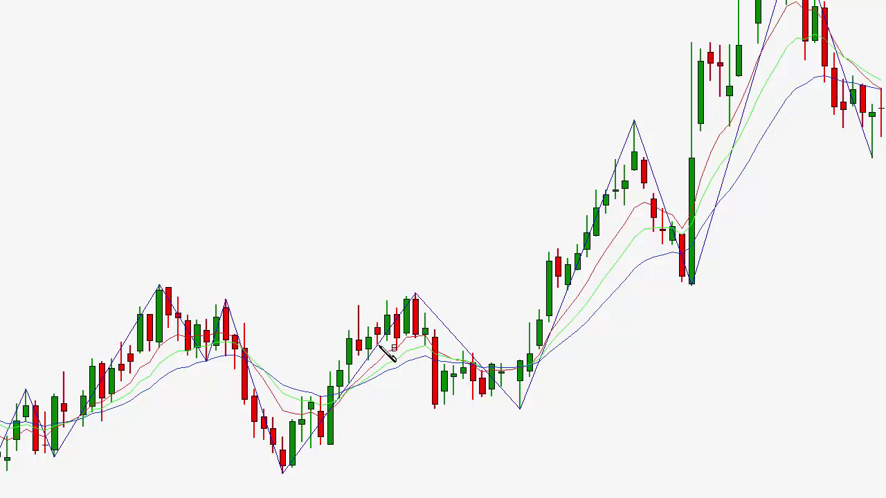
click(415, 296)
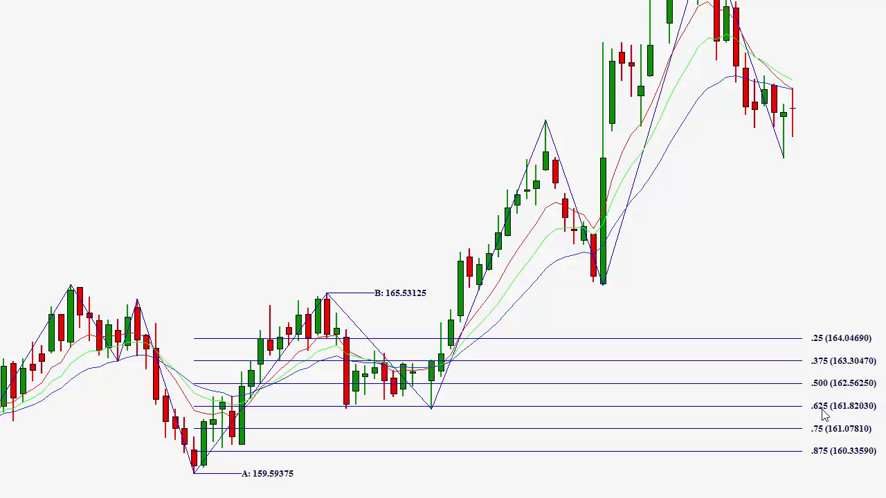
click(431, 406)
click(195, 472)
key(Delete)
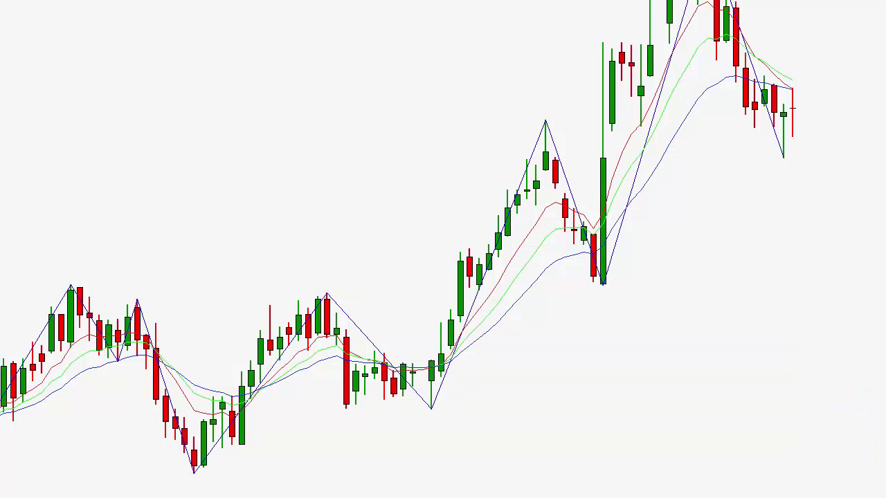
Step: Draw a Fibonacci retracement with .236 to .887 levels from the 159.59375 low to the 165.53125 high, and delete it
click(195, 472)
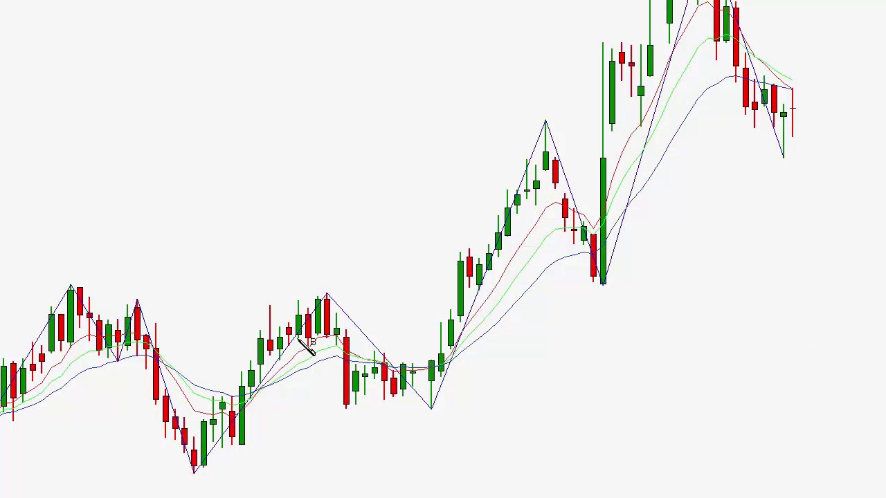
click(327, 297)
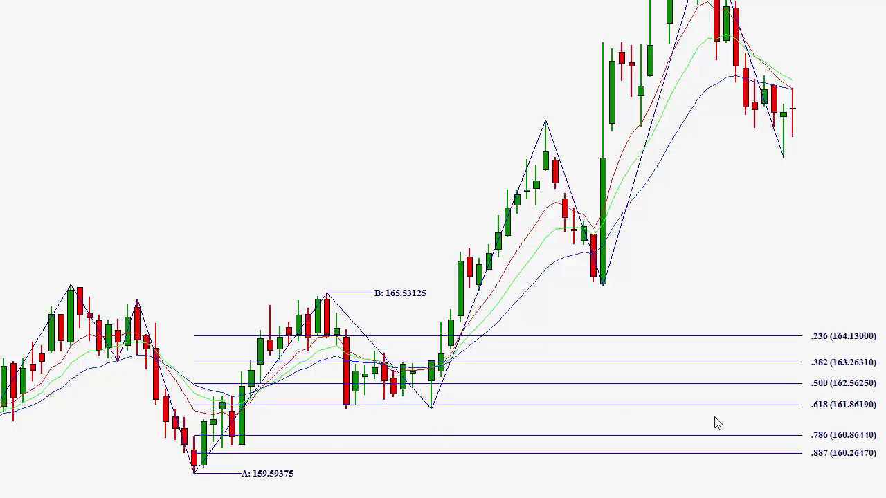
click(196, 469)
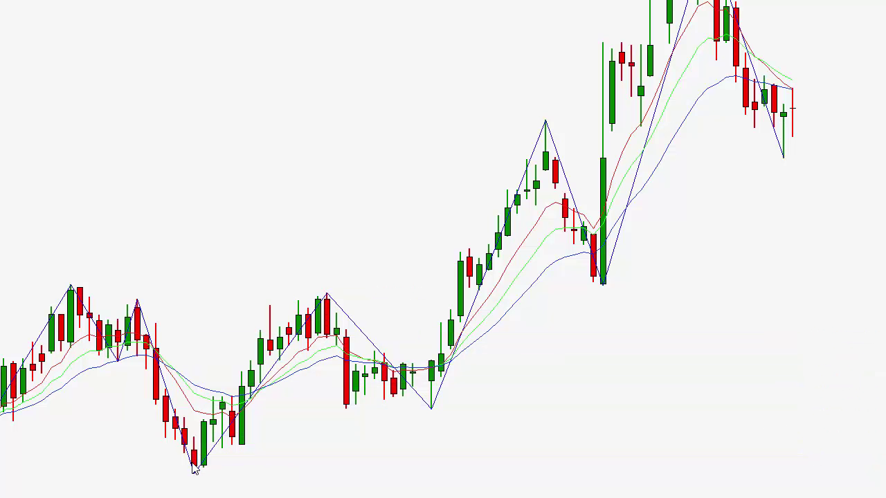
Step: Draw an R-labelled fan from beside the second twin high to the swing low after 165.53125, and overlay a retracement from 159.59375 to 165.53125
scroll(1, 1, up, 6)
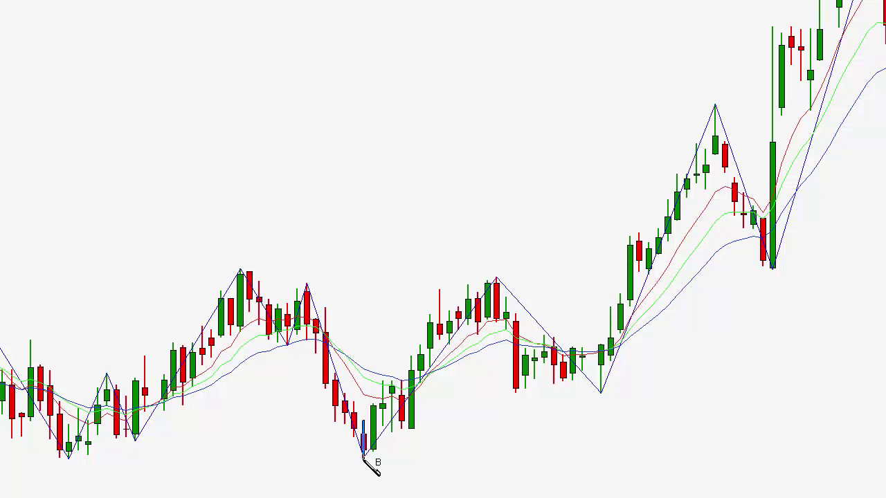
click(602, 392)
click(600, 391)
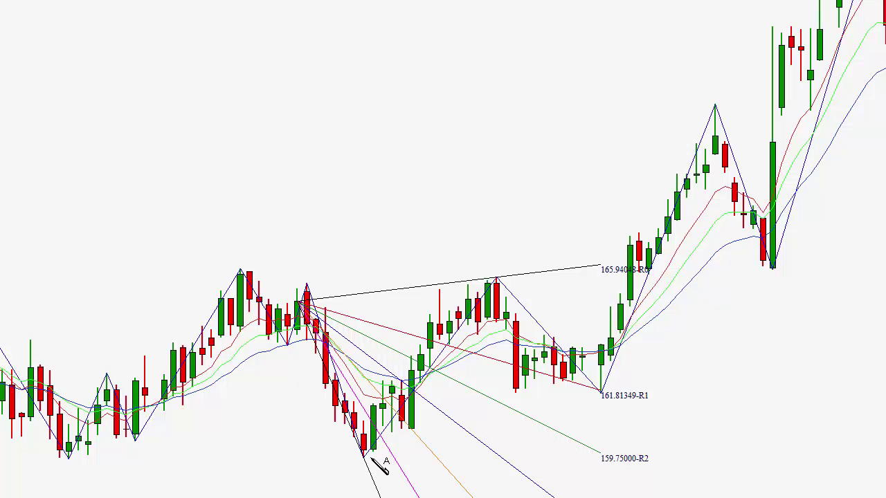
click(507, 282)
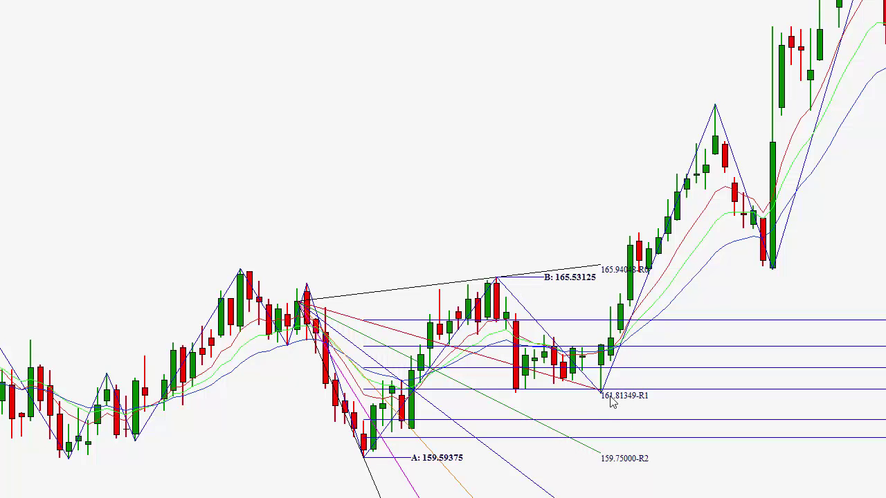